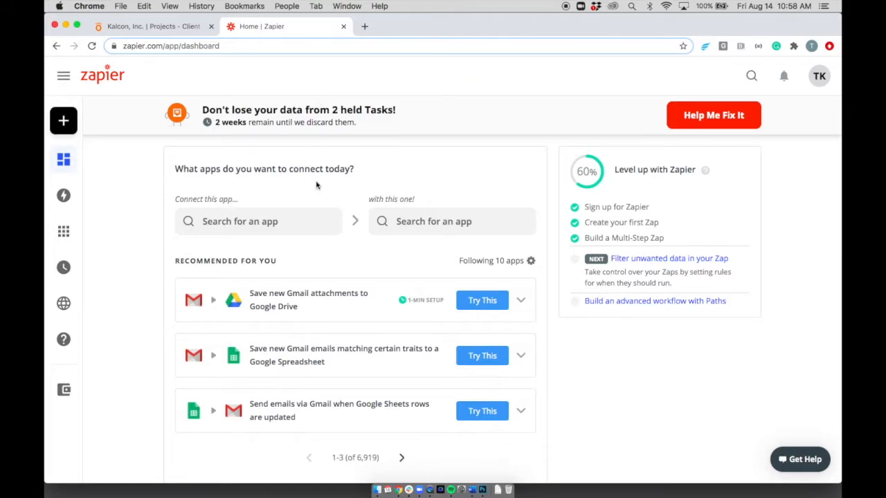
- Choose Knowify as the app to connect and Twilio as the app to connect it with
{"action": "left_click", "coordinate": [298, 227]}
{"action": "type", "text": "know"}
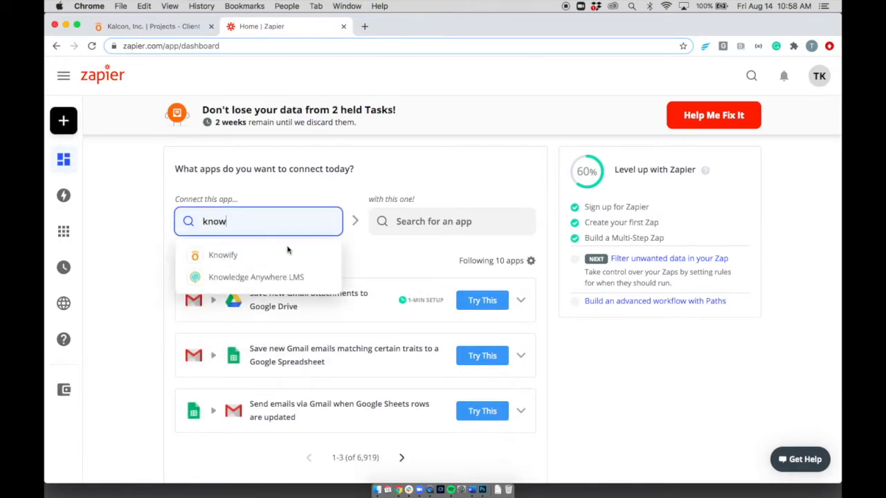
{"action": "left_click", "coordinate": [287, 254]}
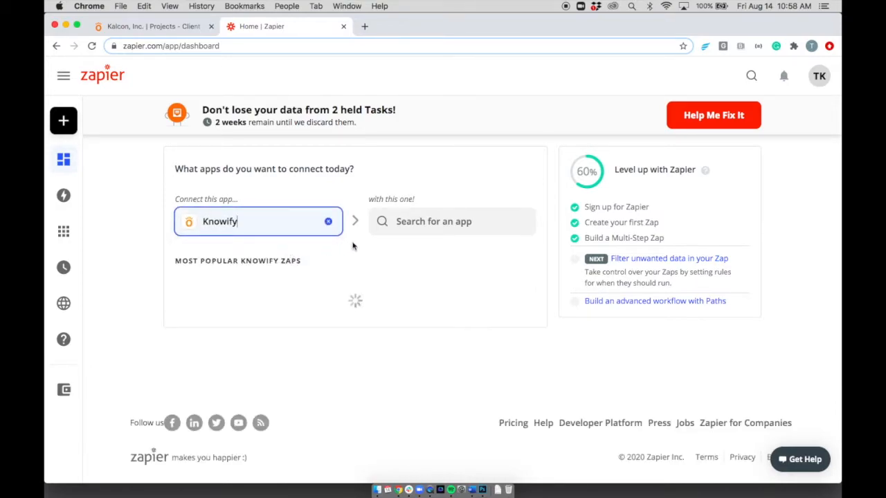
{"action": "left_click", "coordinate": [400, 228]}
{"action": "type", "text": "twil"}
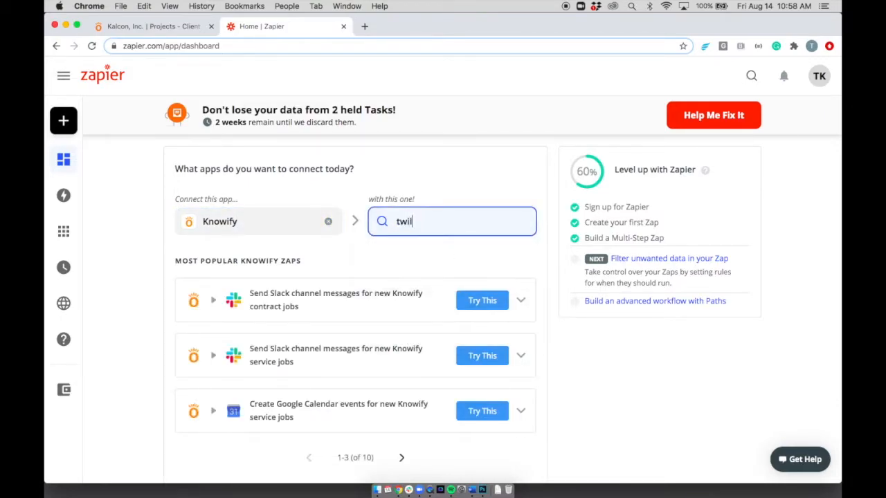
{"action": "left_click", "coordinate": [414, 259]}
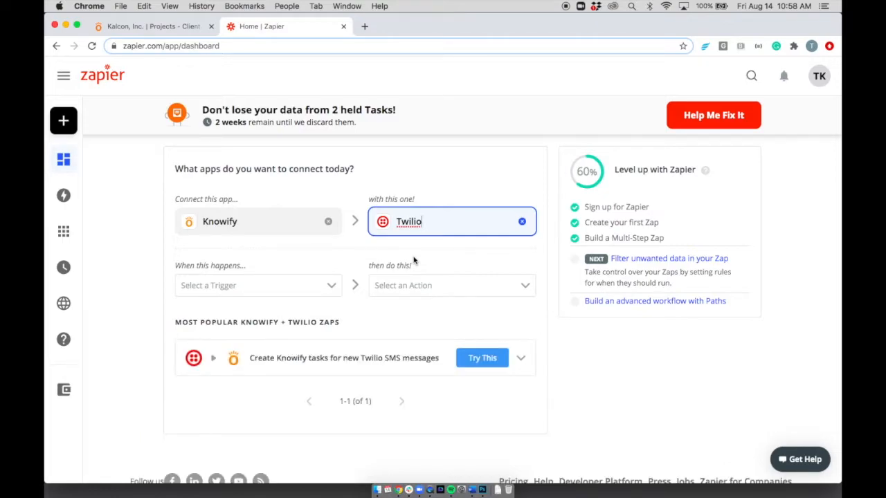
- Set the trigger to New Task and the action to Send SMS, and create the suggested Zap
{"action": "left_click", "coordinate": [242, 294]}
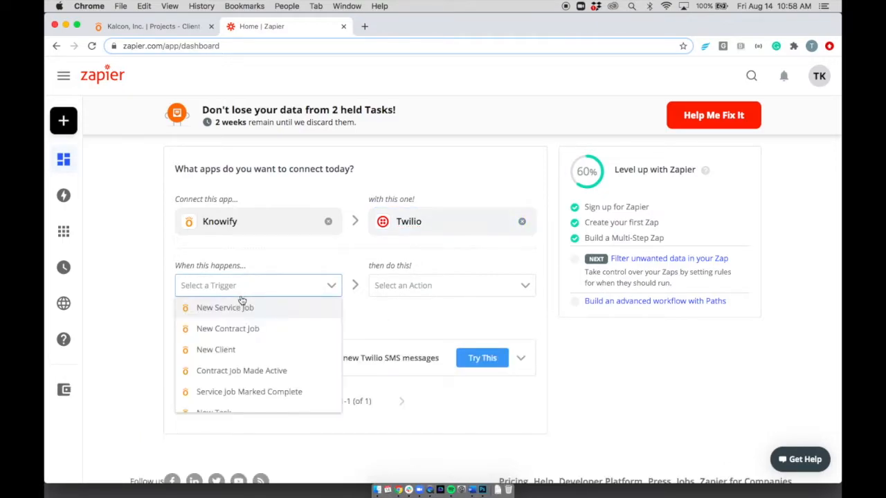
{"action": "scroll", "coordinate": [245, 318], "scroll_direction": "down", "scroll_amount": 1}
{"action": "scroll", "coordinate": [245, 317], "scroll_direction": "down", "scroll_amount": 3}
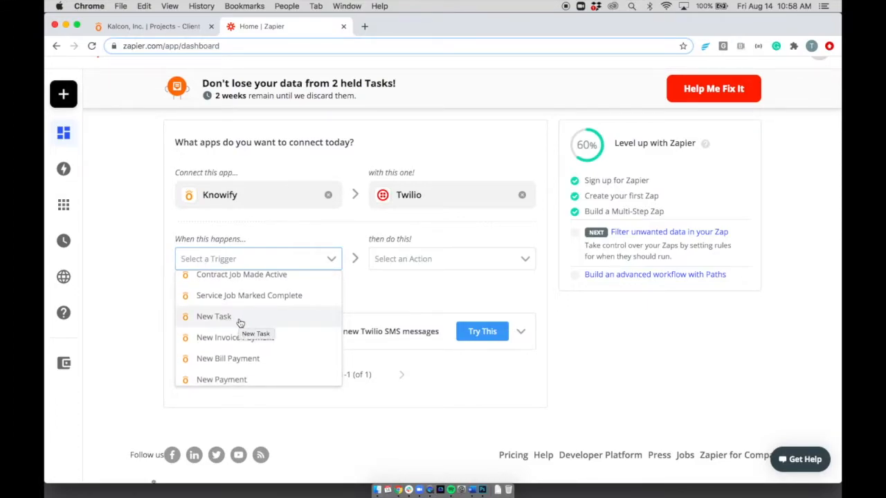
{"action": "left_click", "coordinate": [240, 323]}
{"action": "left_click", "coordinate": [383, 259]}
{"action": "left_click", "coordinate": [405, 302]}
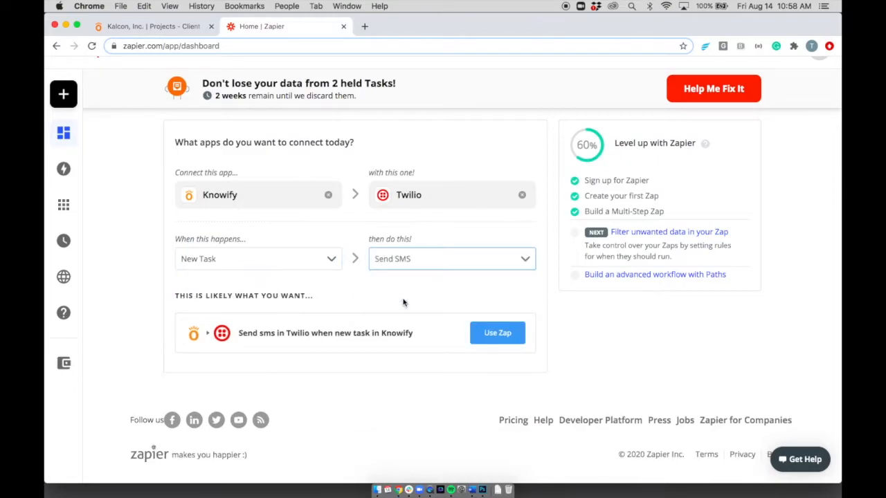
{"action": "left_click", "coordinate": [485, 334]}
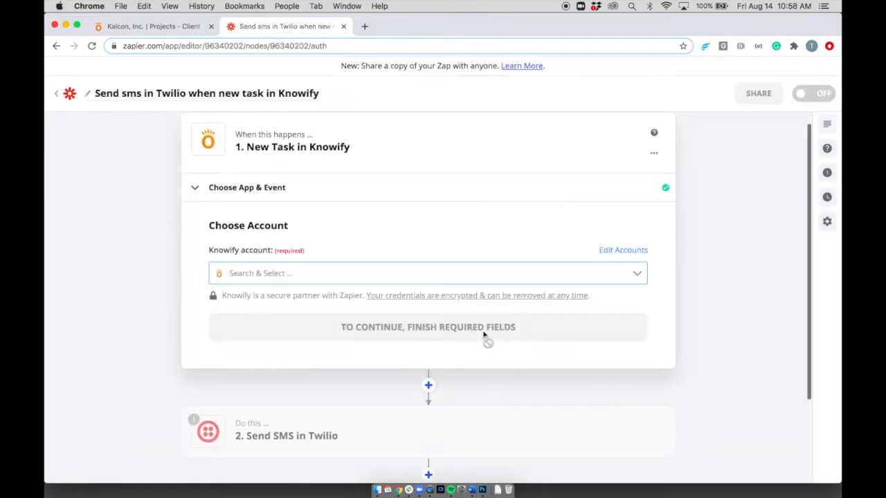
- Select the existing Knowify account for the New Task trigger and continue to the trigger test
{"action": "left_click", "coordinate": [335, 264]}
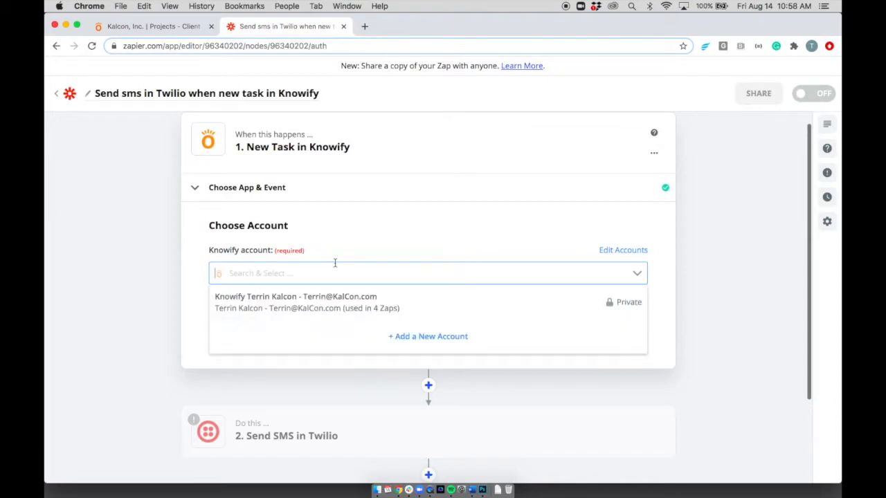
{"action": "left_click", "coordinate": [329, 299]}
{"action": "left_click", "coordinate": [332, 322]}
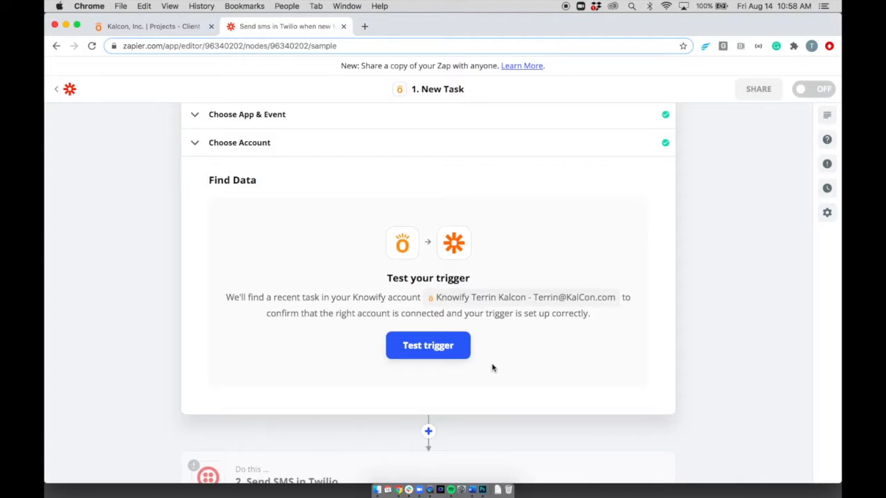
- Switch to Knowify and start a new task described as "Please check in with supervisor at site when you get there today"
{"action": "key", "text": "ctrl+Tab"}
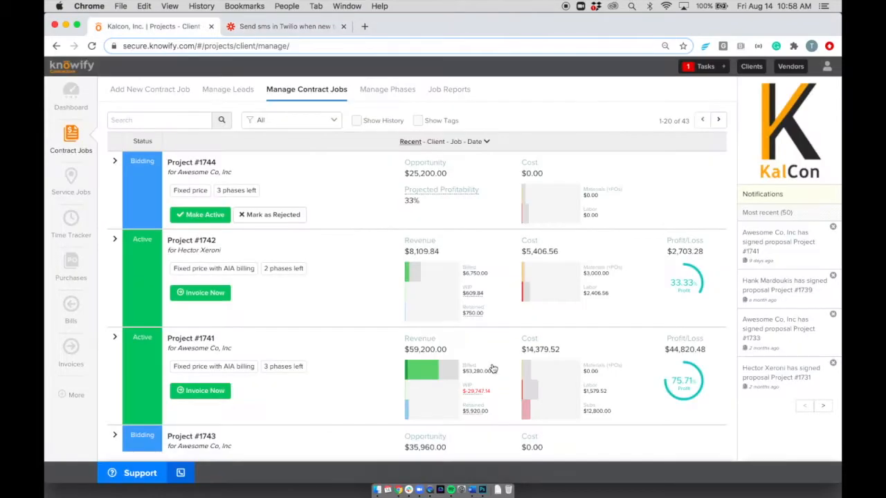
{"action": "left_click", "coordinate": [723, 66]}
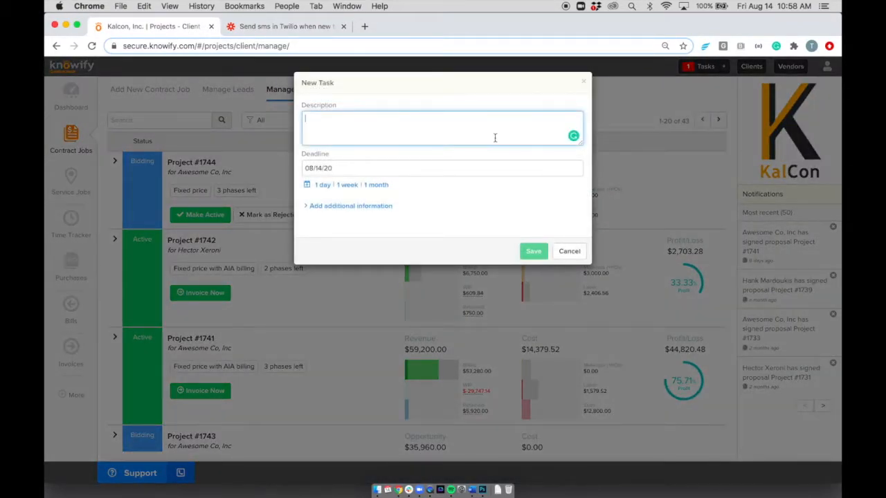
{"action": "type", "text": "Please check in"}
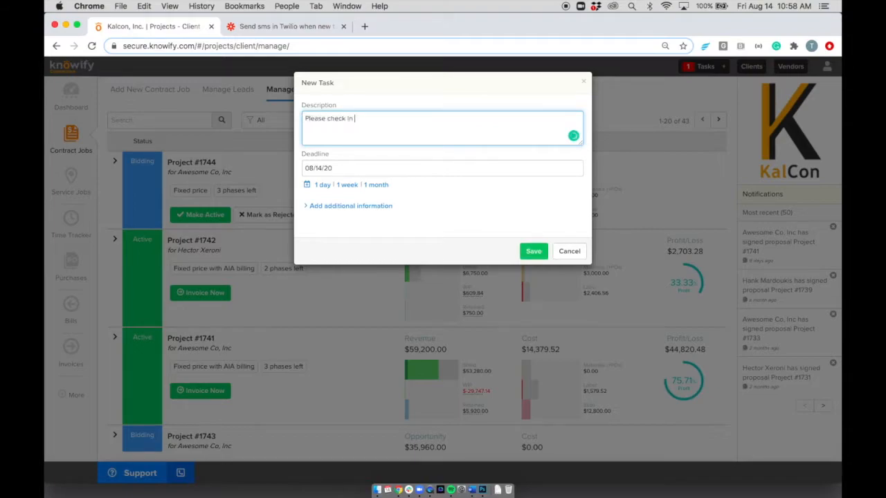
{"action": "type", "text": " with supervisor at site when you get there today"}
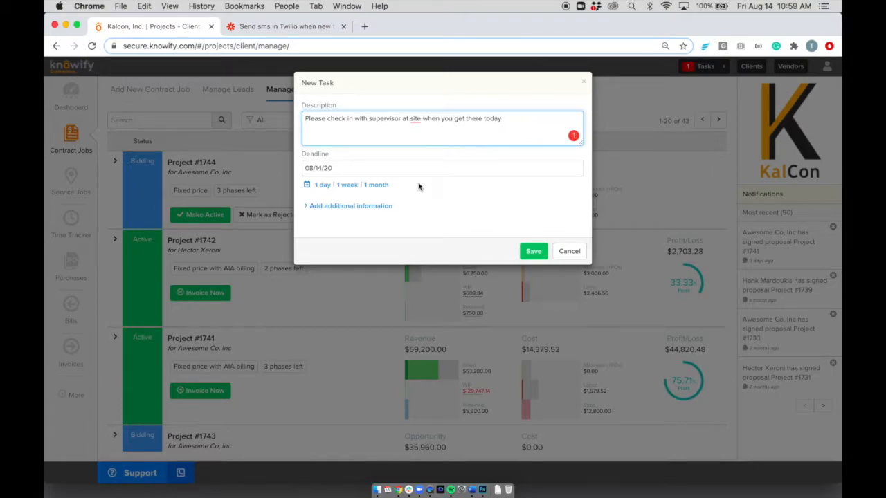
- Link the task to Project #1742 and the Site Prep phase, assign it to the first listed person, and save it
{"action": "left_click", "coordinate": [382, 206]}
{"action": "left_click", "coordinate": [379, 217]}
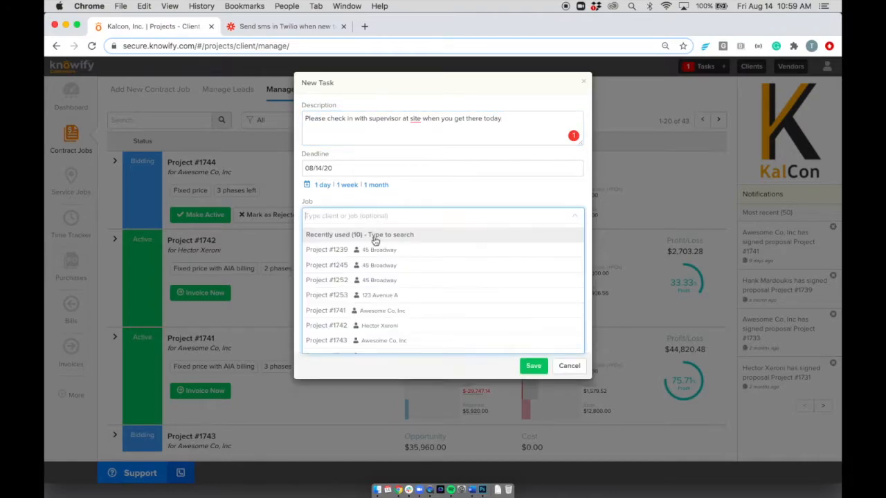
{"action": "left_click", "coordinate": [358, 326]}
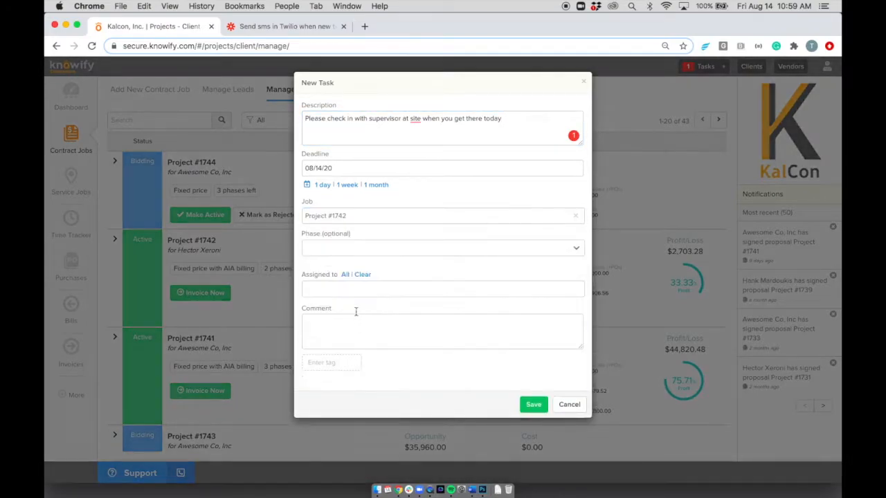
{"action": "left_click", "coordinate": [346, 248]}
{"action": "left_click", "coordinate": [343, 268]}
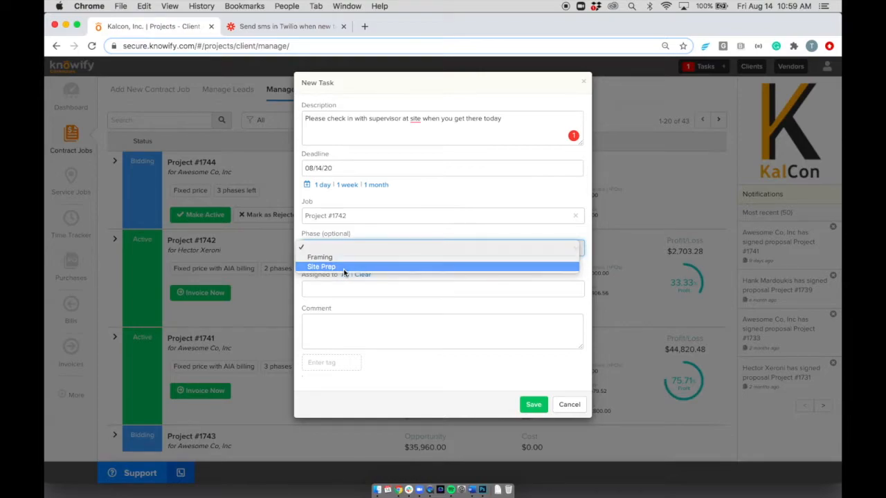
{"action": "left_click", "coordinate": [341, 290]}
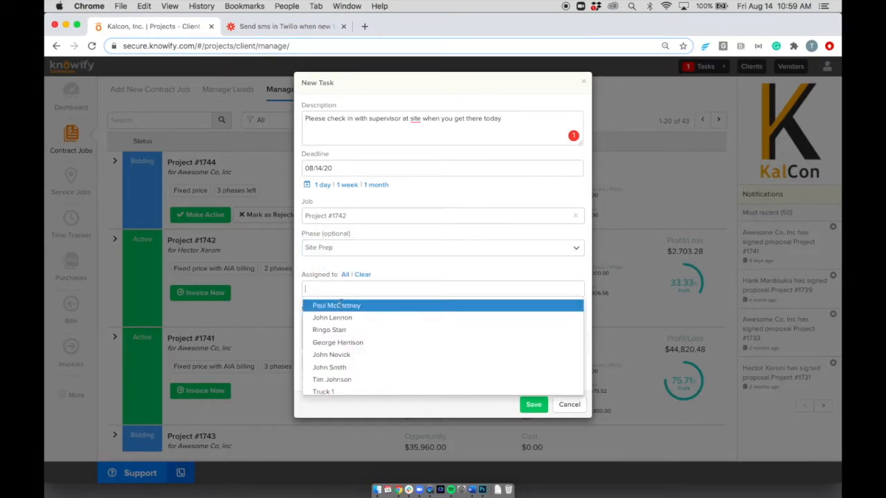
{"action": "left_click", "coordinate": [342, 306]}
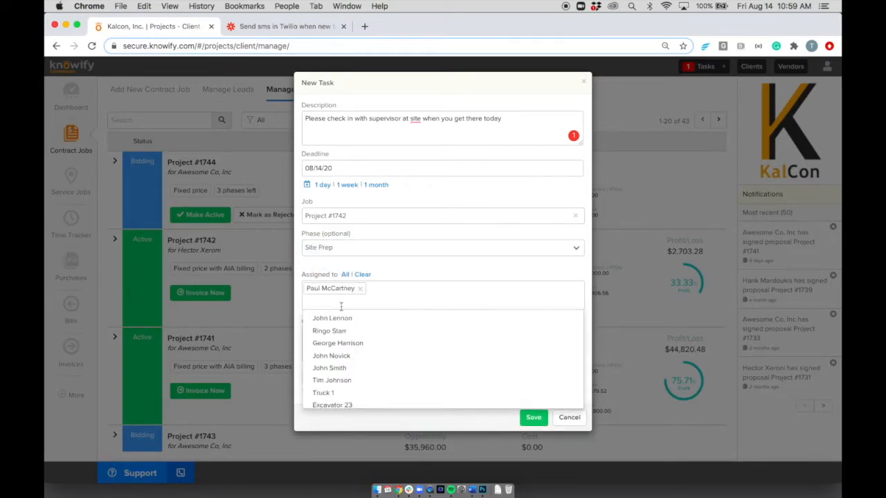
{"action": "left_click", "coordinate": [430, 272]}
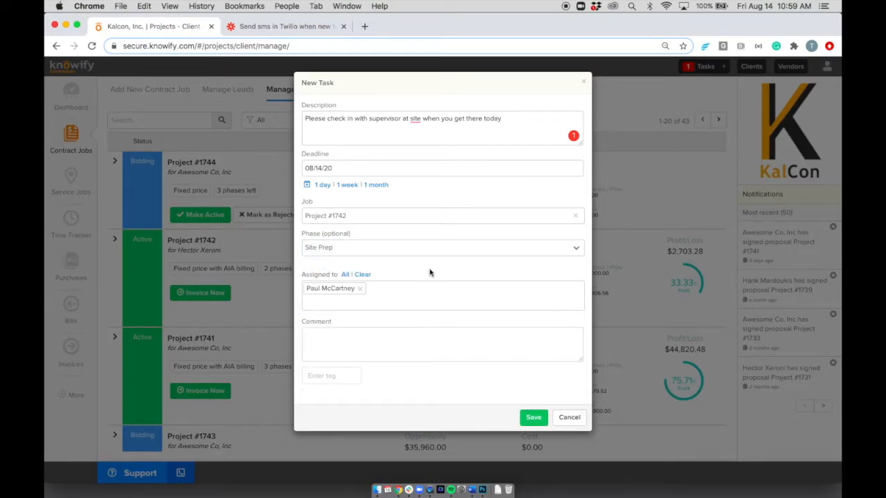
{"action": "left_click", "coordinate": [533, 418]}
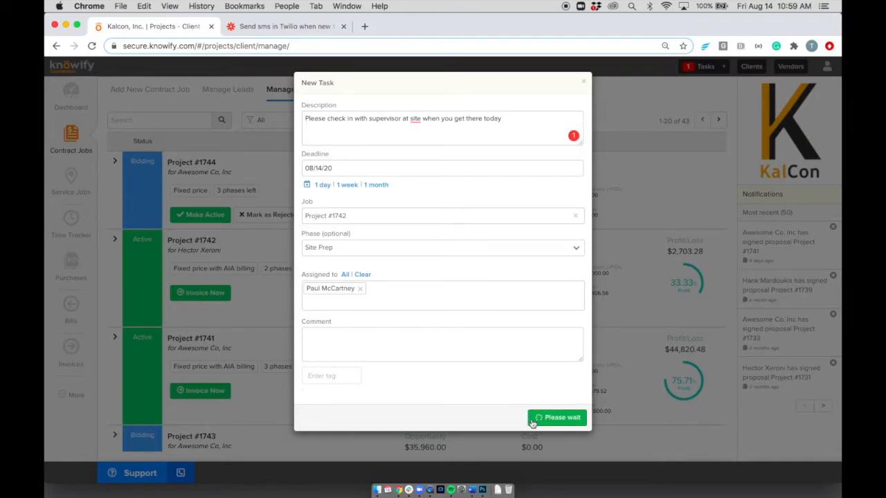
- Return to Zapier, test the New Task trigger, check the found task's description, and continue to the SMS action
{"action": "key", "text": "ctrl+Tab"}
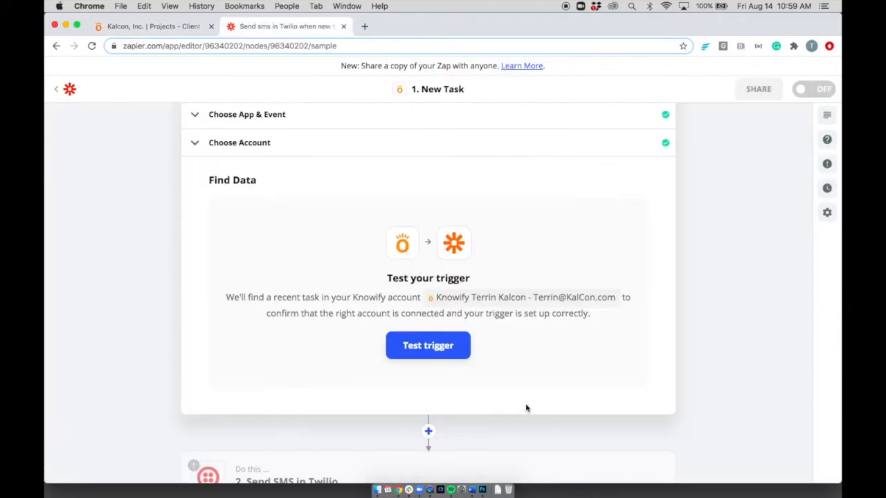
{"action": "left_click", "coordinate": [438, 353]}
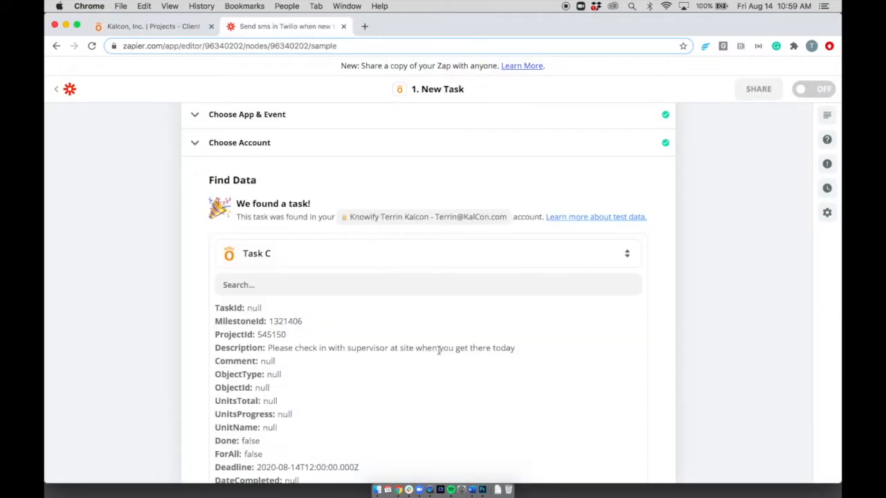
{"action": "scroll", "coordinate": [438, 351], "scroll_direction": "down", "scroll_amount": 3}
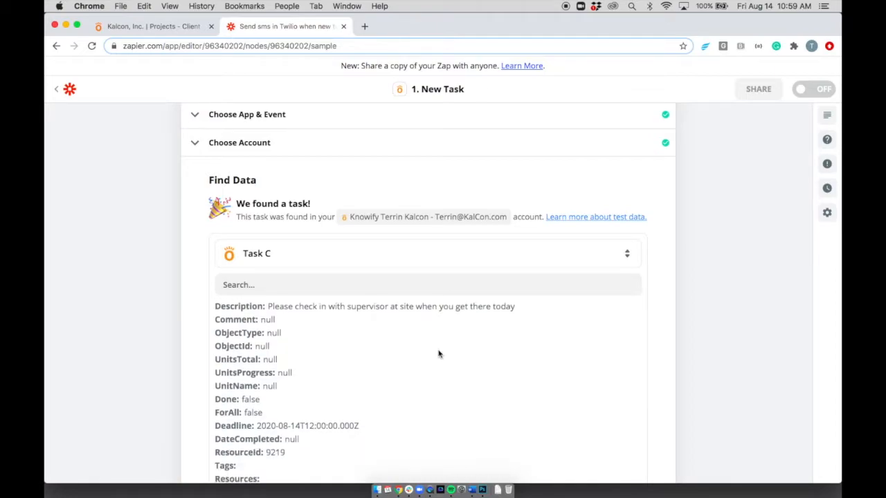
{"action": "left_click_drag", "start_coordinate": [268, 306], "coordinate": [524, 367]}
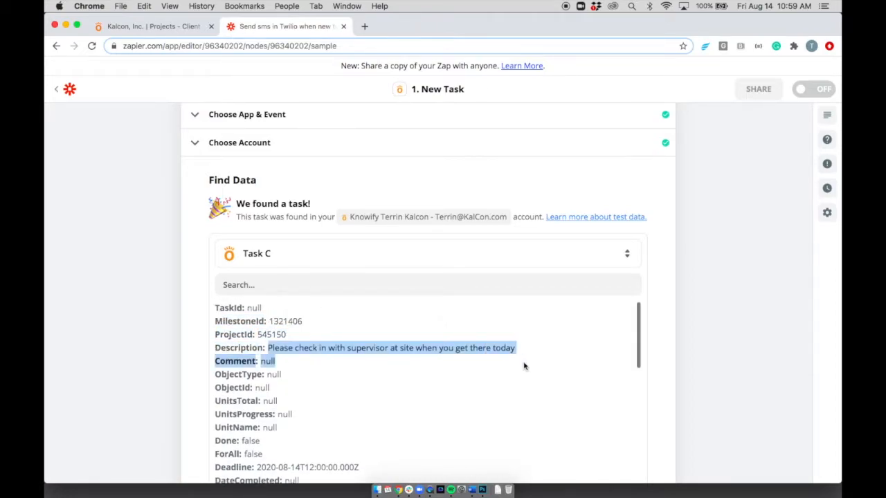
{"action": "left_click", "coordinate": [524, 367]}
{"action": "scroll", "coordinate": [718, 320], "scroll_direction": "down", "scroll_amount": 5}
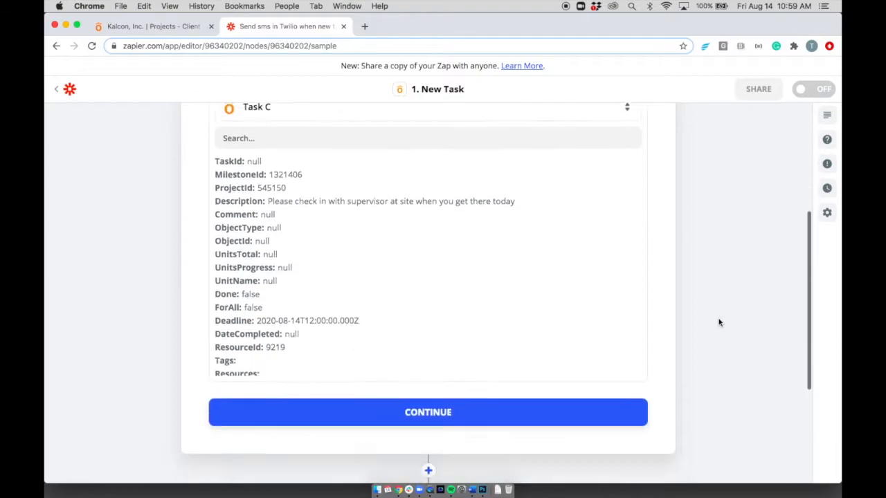
{"action": "left_click", "coordinate": [439, 321]}
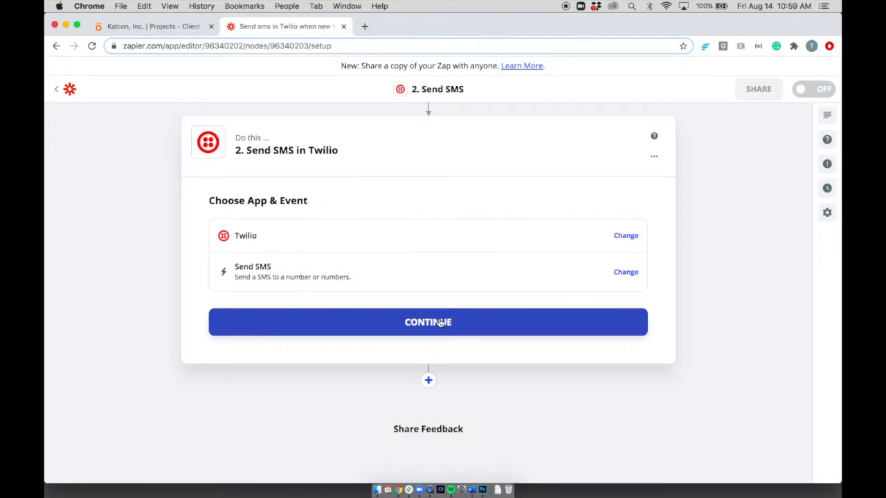
- Connect the Send SMS action to the Twilio account and choose the second listed phone number as the From Number
{"action": "left_click", "coordinate": [440, 323]}
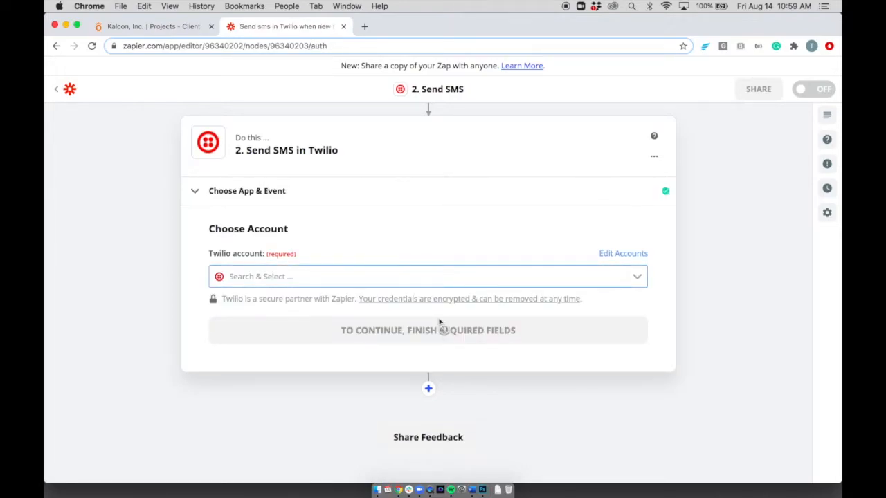
{"action": "left_click", "coordinate": [404, 277]}
{"action": "left_click", "coordinate": [398, 311]}
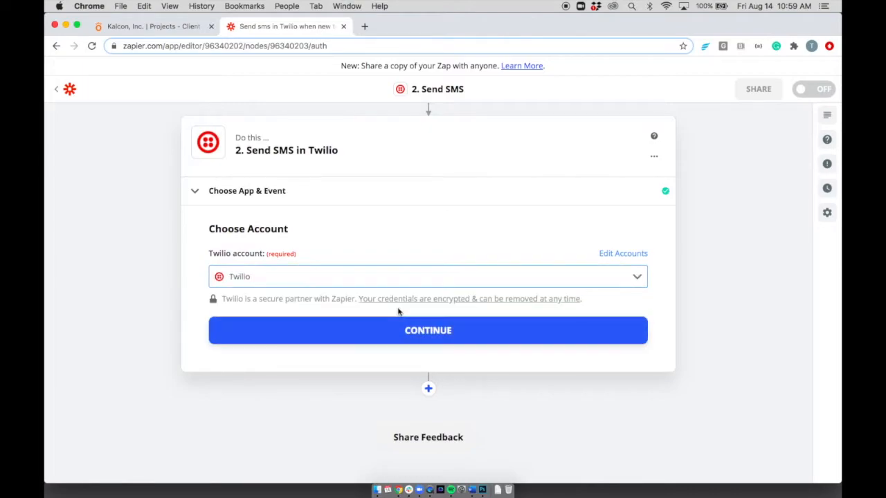
{"action": "left_click", "coordinate": [405, 331]}
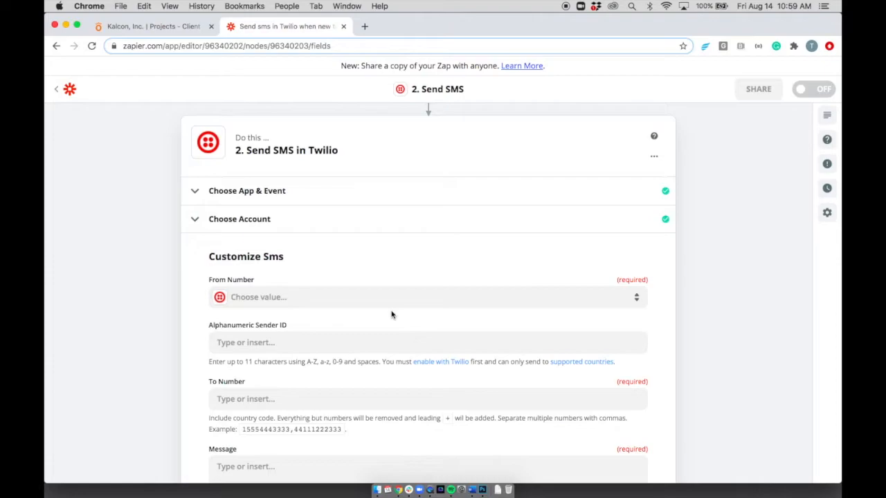
{"action": "left_click", "coordinate": [385, 306]}
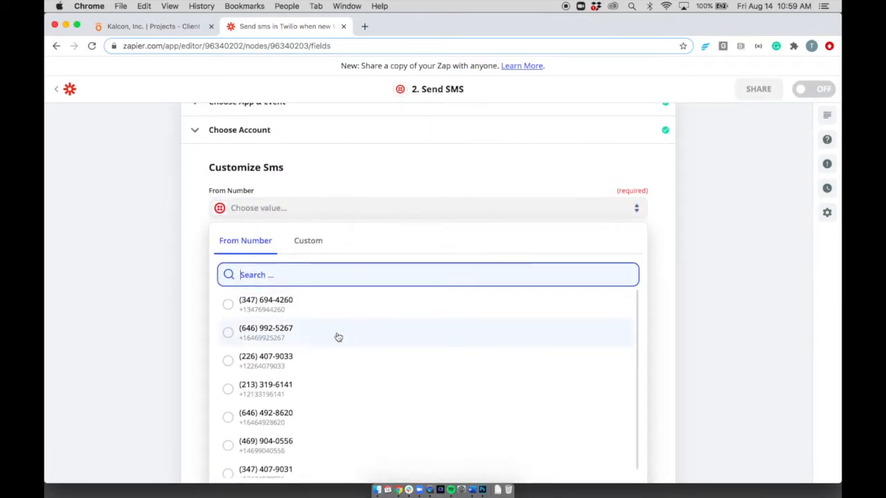
{"action": "left_click", "coordinate": [270, 339]}
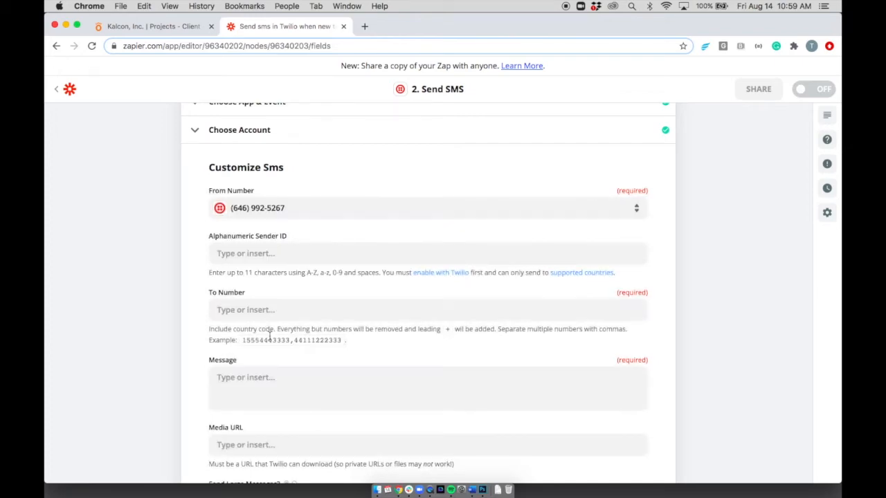
{"action": "left_click", "coordinate": [247, 310]}
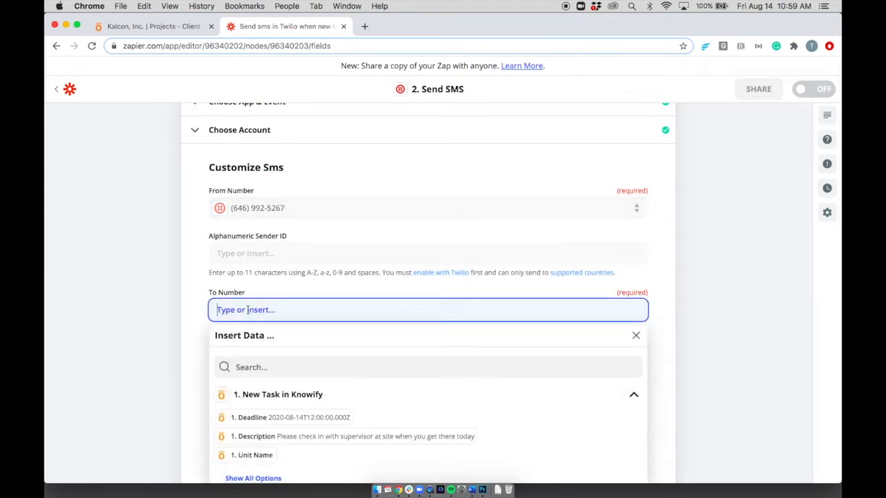
{"action": "scroll", "coordinate": [191, 320], "scroll_direction": "down", "scroll_amount": 3}
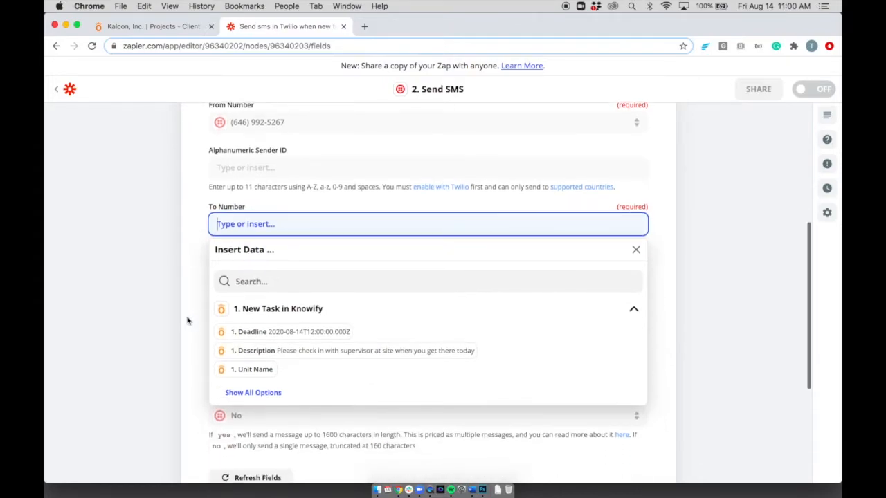
{"action": "left_click", "coordinate": [238, 392]}
{"action": "scroll", "coordinate": [242, 394], "scroll_direction": "down", "scroll_amount": 5}
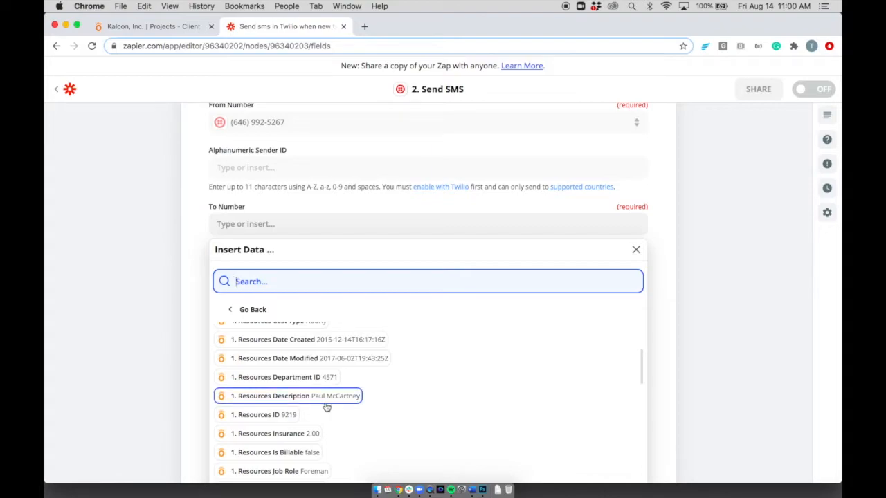
{"action": "left_click", "coordinate": [138, 385]}
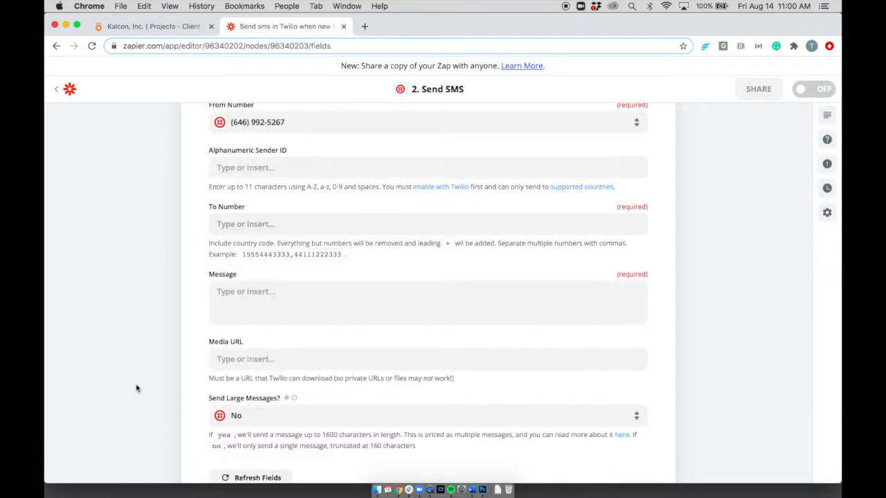
- Search for know and insert a Knowify action step between the New Task trigger and the Send SMS action
{"action": "scroll", "coordinate": [138, 386], "scroll_direction": "up", "scroll_amount": 5}
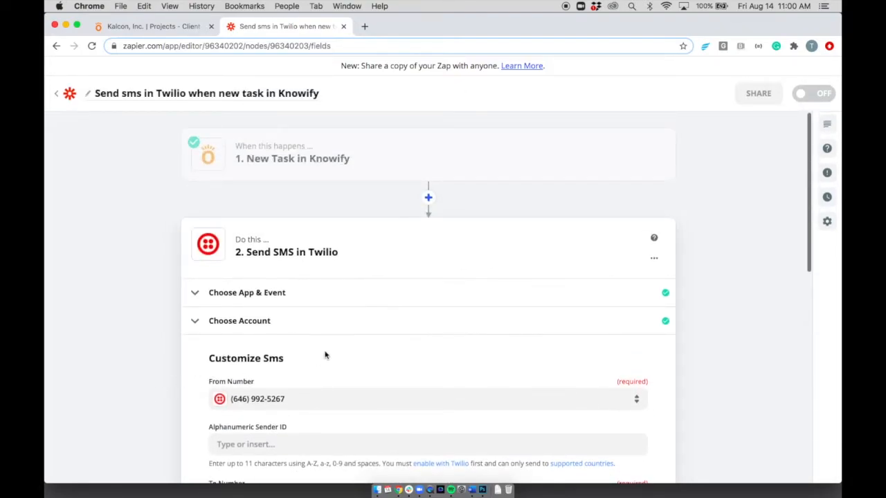
{"action": "left_click", "coordinate": [429, 198]}
{"action": "type", "text": "know"}
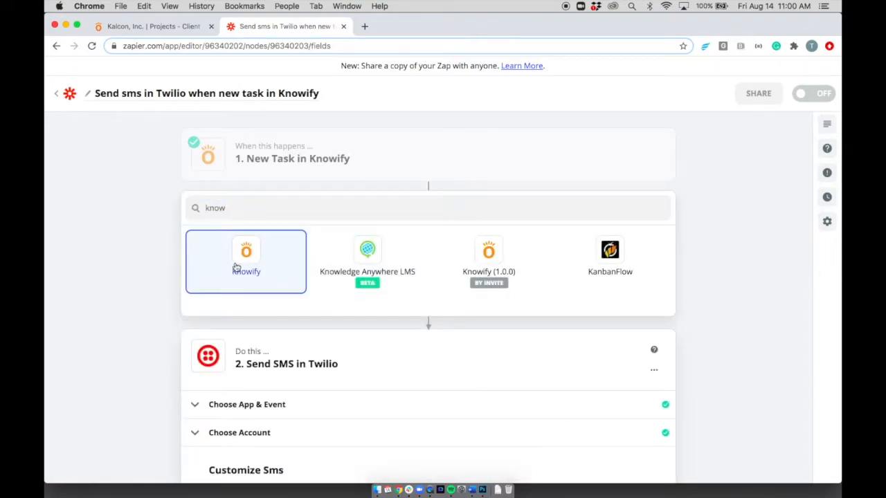
{"action": "left_click", "coordinate": [235, 266]}
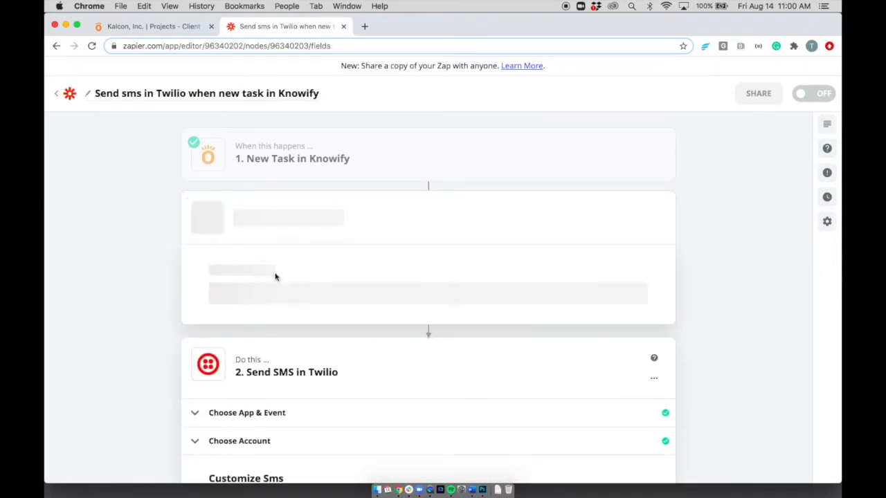
- Set the Knowify step's event to Find User and connect it to the existing Knowify account
{"action": "scroll", "coordinate": [281, 279], "scroll_direction": "down", "scroll_amount": 5}
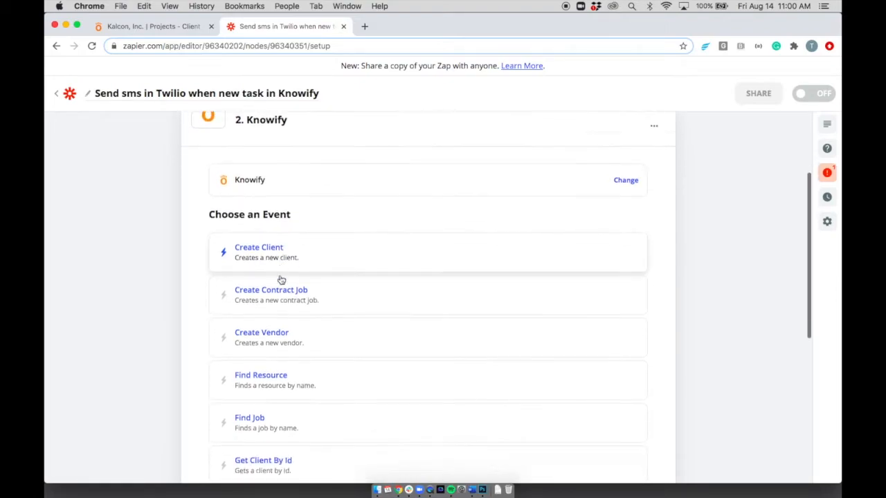
{"action": "left_click", "coordinate": [267, 346]}
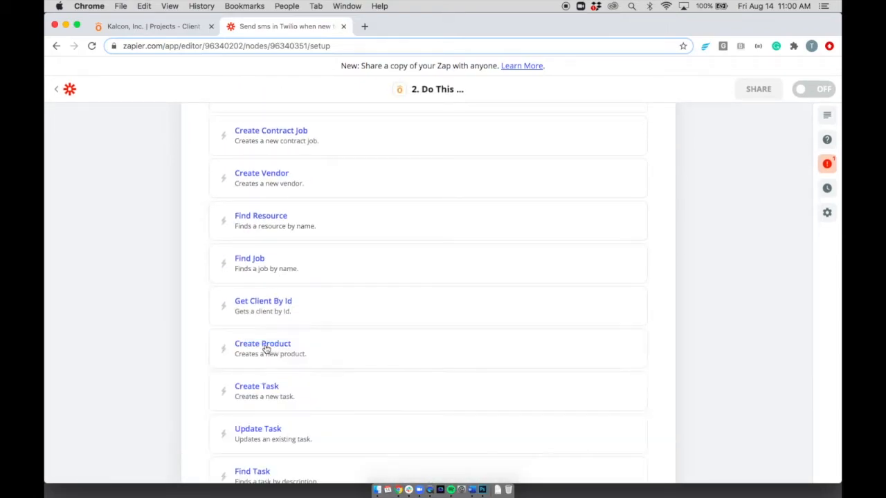
{"action": "scroll", "coordinate": [270, 414], "scroll_direction": "down", "scroll_amount": 3}
{"action": "scroll", "coordinate": [270, 415], "scroll_direction": "down", "scroll_amount": 1}
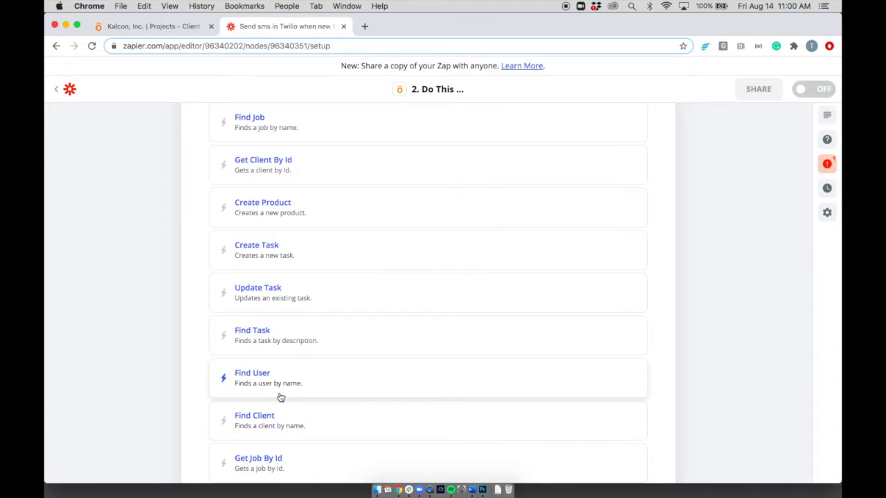
{"action": "left_click", "coordinate": [280, 397]}
{"action": "left_click", "coordinate": [358, 218]}
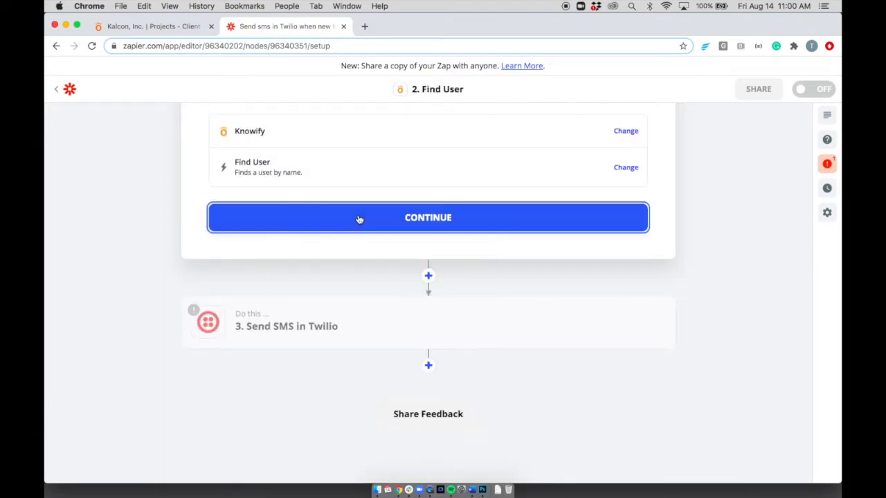
{"action": "left_click", "coordinate": [320, 175]}
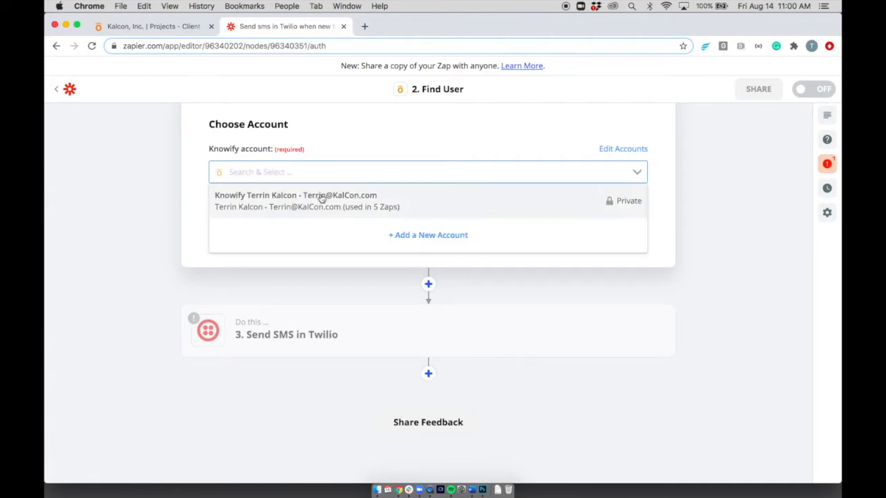
{"action": "left_click", "coordinate": [322, 200]}
{"action": "left_click", "coordinate": [328, 227]}
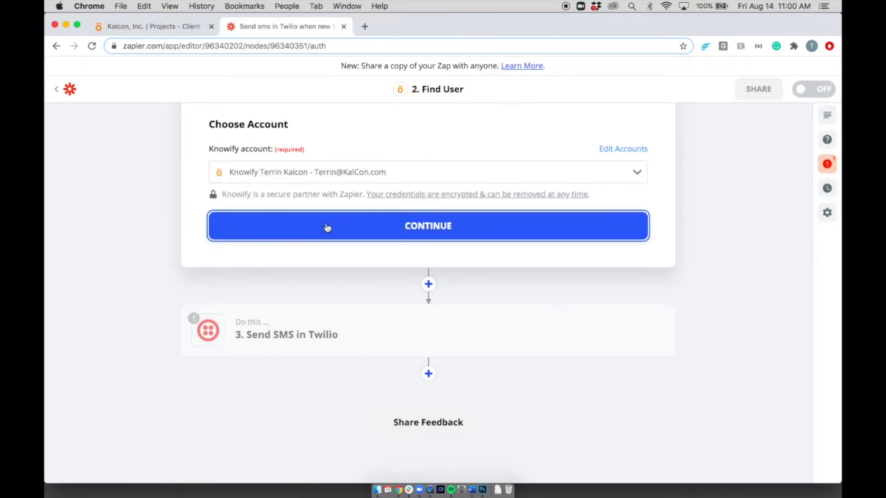
- Map the Find User step's Name to Resources Description from the New Task trigger and continue
{"action": "left_click", "coordinate": [297, 198]}
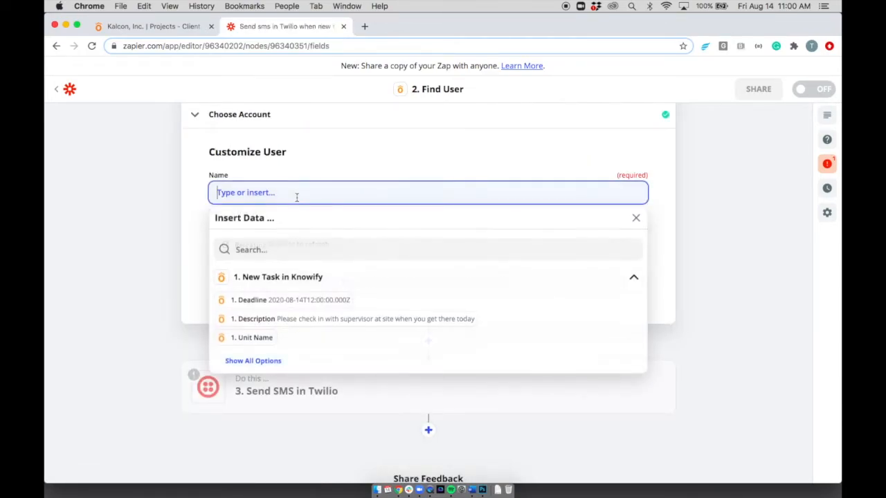
{"action": "left_click", "coordinate": [253, 358]}
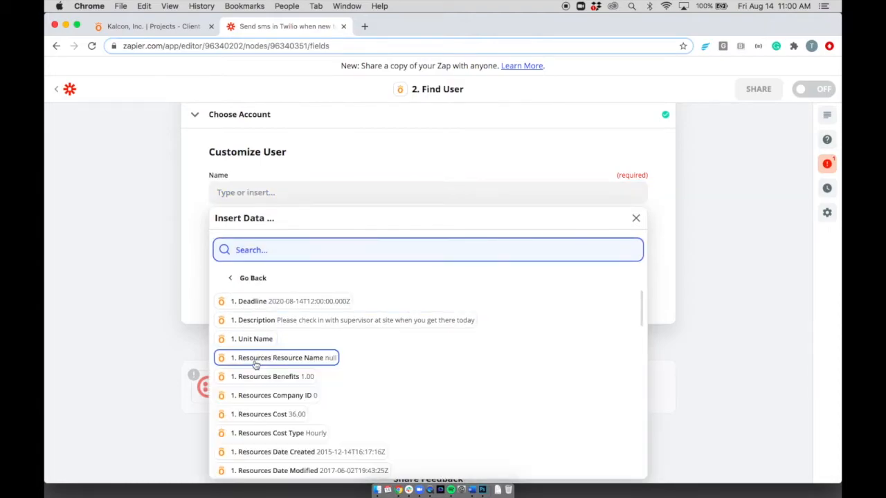
{"action": "scroll", "coordinate": [255, 361], "scroll_direction": "down", "scroll_amount": 5}
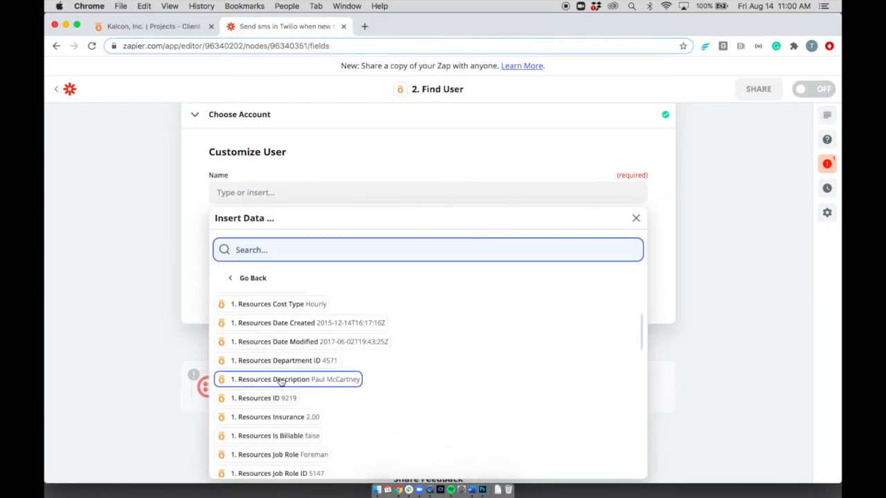
{"action": "left_click", "coordinate": [258, 380]}
{"action": "left_click", "coordinate": [138, 338]}
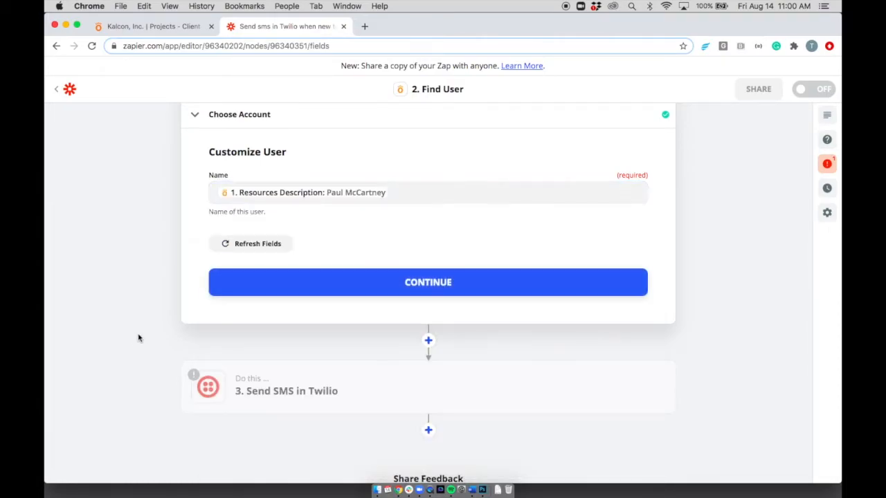
{"action": "left_click", "coordinate": [304, 288]}
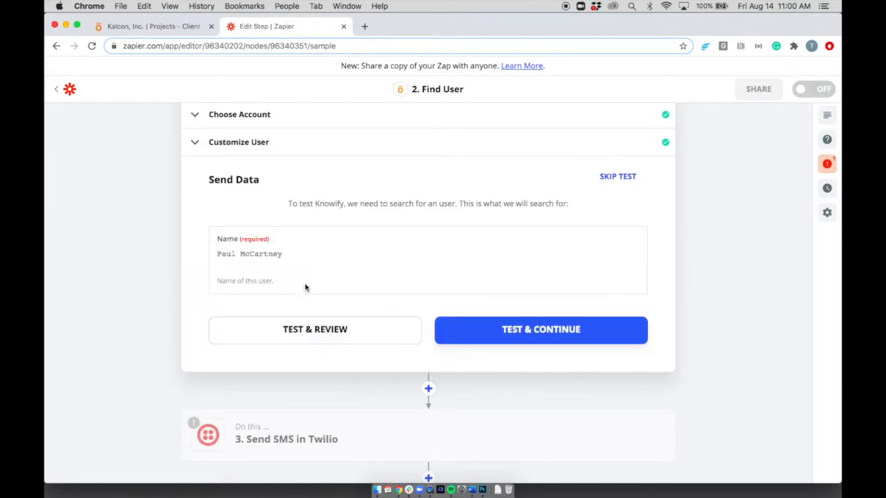
- Test the Find User step, review the returned user data, and proceed to the Send SMS step
{"action": "left_click", "coordinate": [370, 328]}
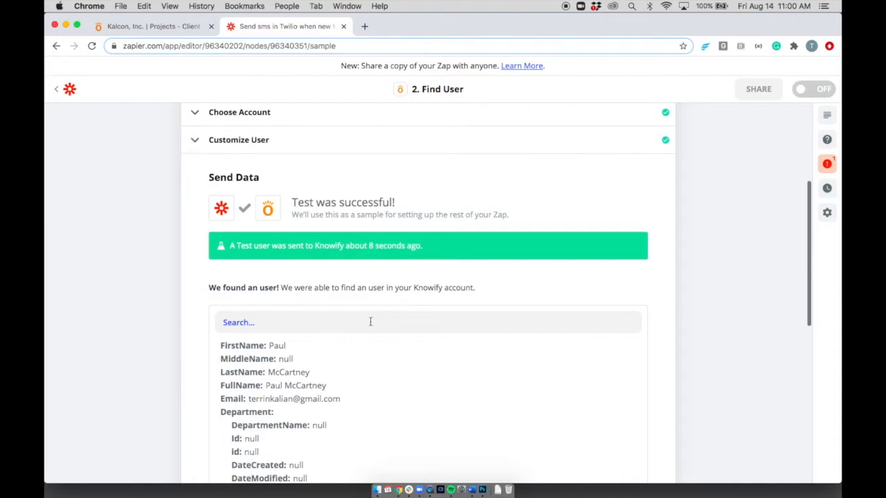
{"action": "scroll", "coordinate": [193, 340], "scroll_direction": "down", "scroll_amount": 10}
{"action": "left_click", "coordinate": [278, 333]}
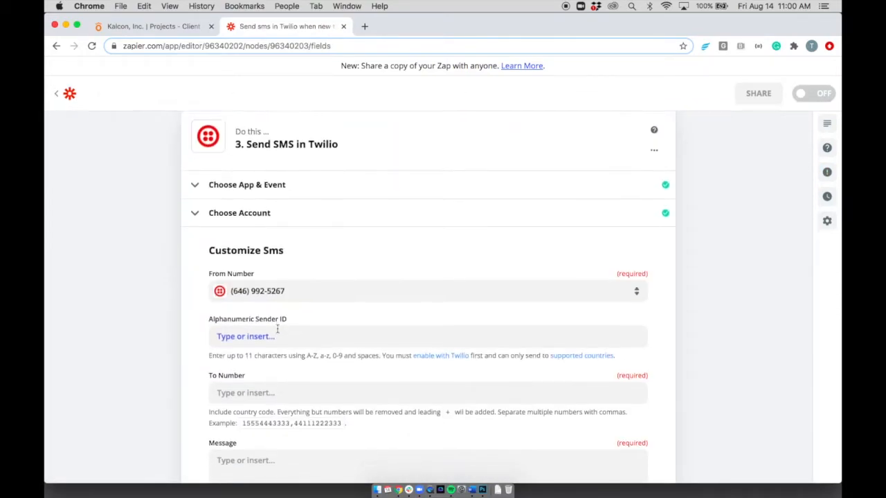
- Search the insertable data for phon and insert the Find User step's Phone Number as the SMS To Number
{"action": "left_click", "coordinate": [277, 331]}
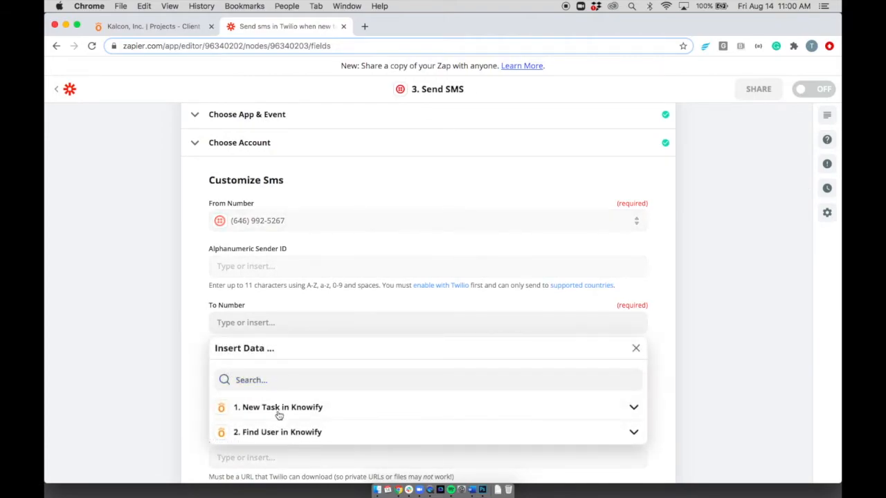
{"action": "left_click", "coordinate": [274, 439]}
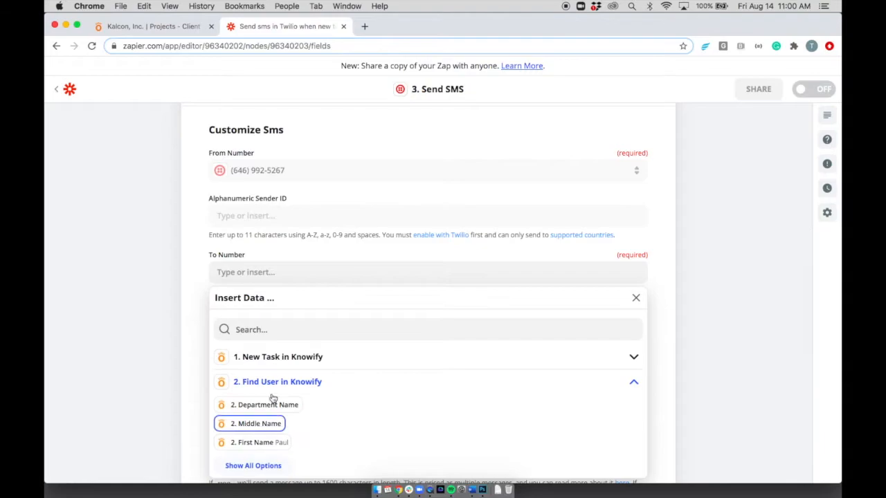
{"action": "left_click", "coordinate": [267, 330]}
{"action": "type", "text": "phon"}
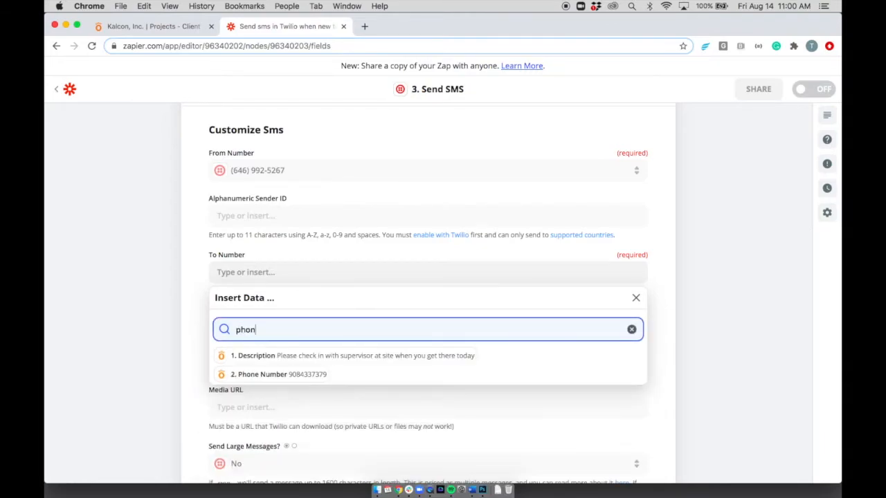
{"action": "left_click", "coordinate": [268, 374]}
- Add the country code 1 in front of the Phone Number value in To Number
{"action": "left_click", "coordinate": [214, 277]}
{"action": "left_click", "coordinate": [366, 275]}
{"action": "key", "text": "Left"}
{"action": "type", "text": "1"}
{"action": "left_click", "coordinate": [162, 309]}
- Insert the New Task trigger's Description as the SMS Message and continue
{"action": "scroll", "coordinate": [162, 309], "scroll_direction": "down", "scroll_amount": 3}
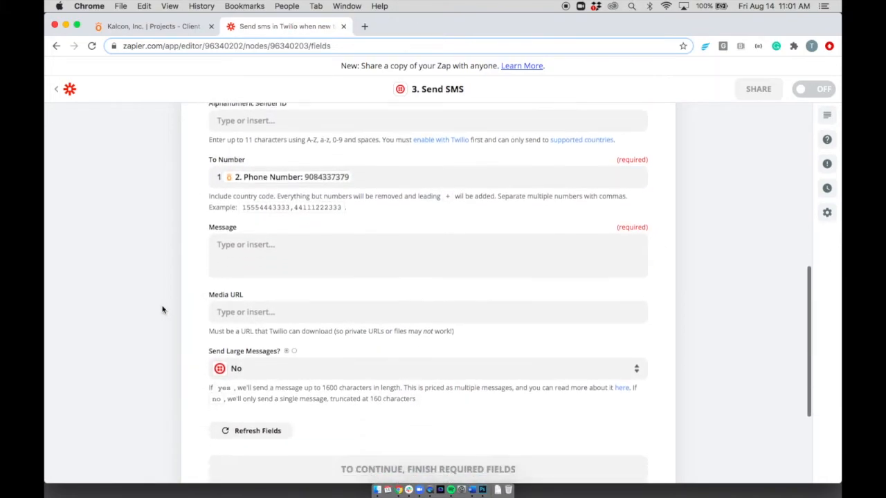
{"action": "scroll", "coordinate": [162, 310], "scroll_direction": "down", "scroll_amount": 3}
{"action": "left_click", "coordinate": [288, 167]}
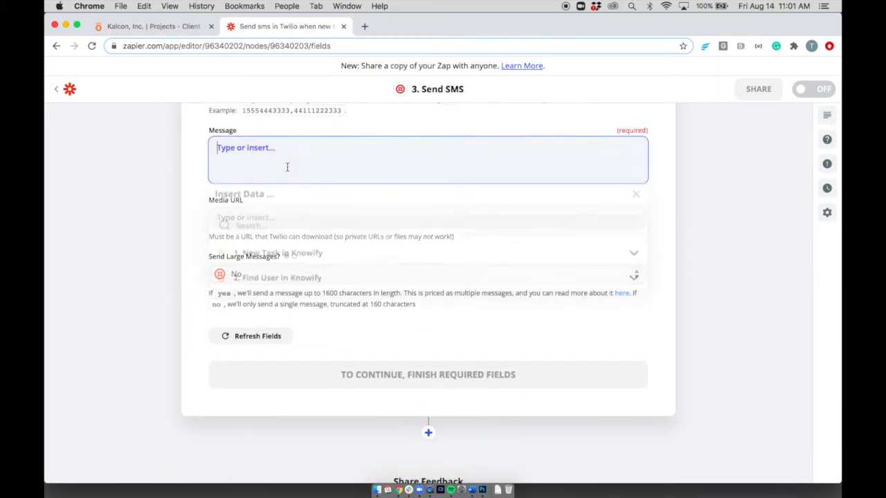
{"action": "left_click", "coordinate": [267, 263]}
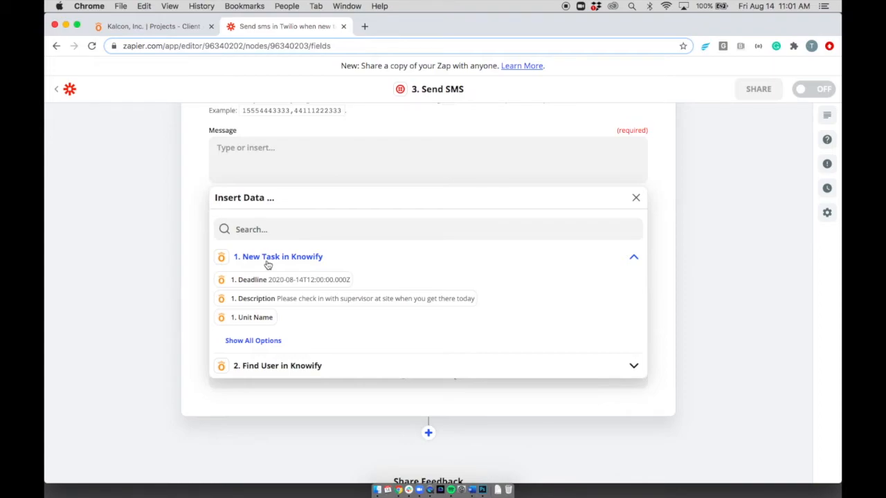
{"action": "left_click", "coordinate": [258, 299]}
{"action": "left_click", "coordinate": [178, 280]}
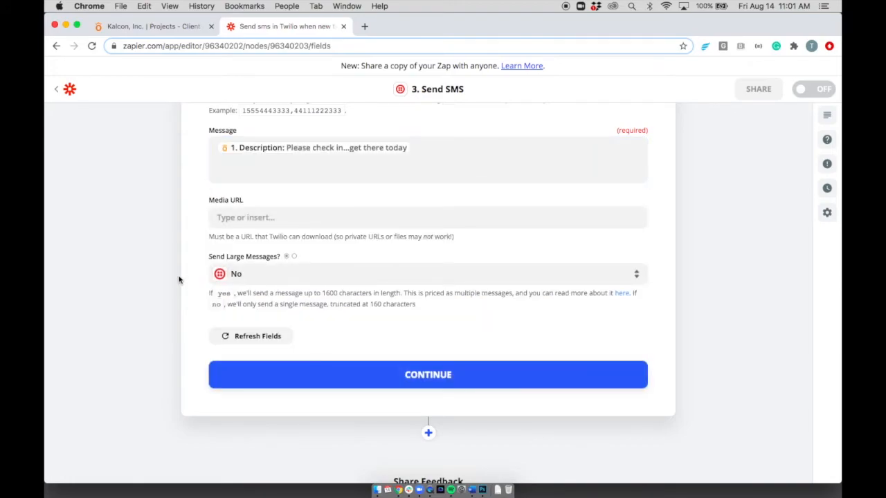
{"action": "left_click", "coordinate": [239, 373]}
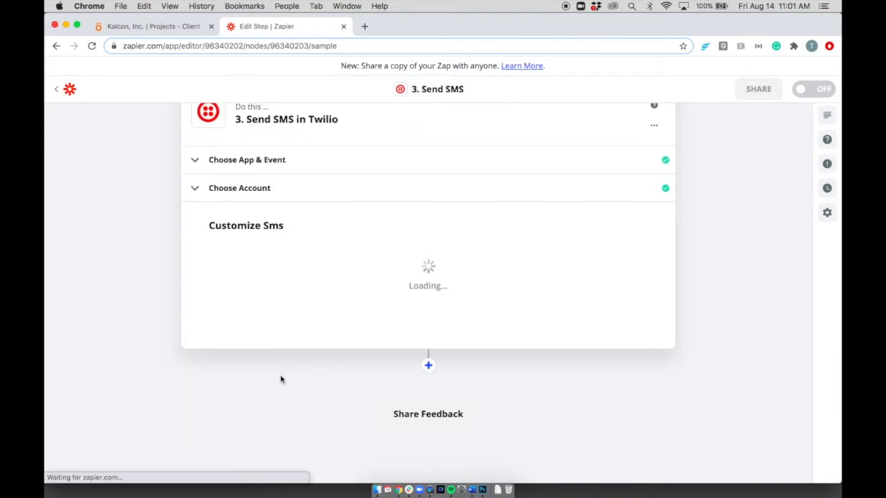
- Test the Send SMS action and turn on the Zap, dismissing the offer to share a copy
{"action": "left_click", "coordinate": [334, 312]}
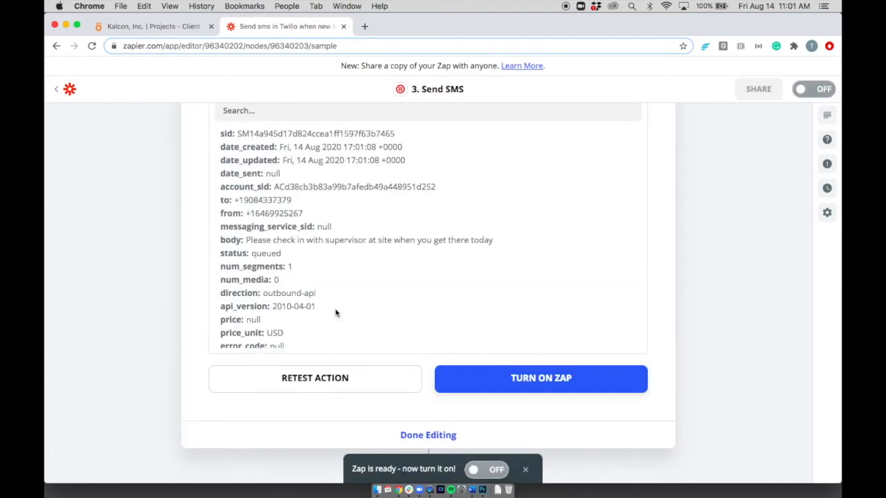
{"action": "scroll", "coordinate": [335, 314], "scroll_direction": "up", "scroll_amount": 4}
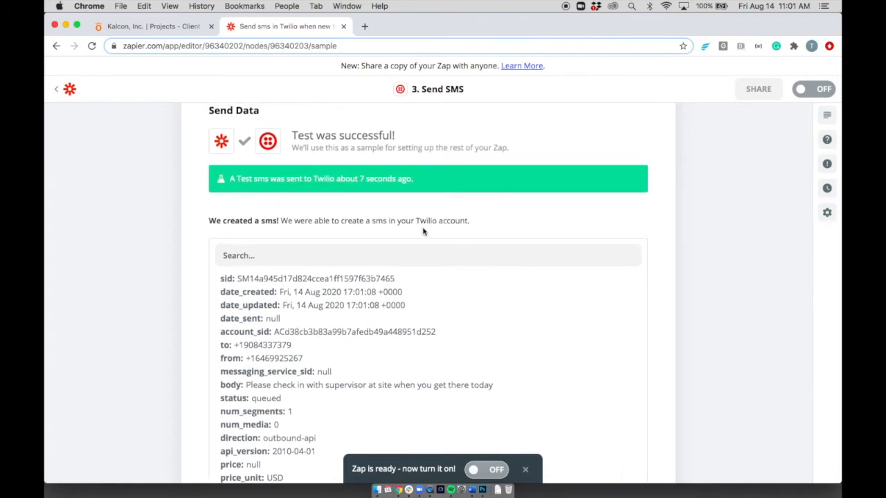
{"action": "scroll", "coordinate": [424, 232], "scroll_direction": "down", "scroll_amount": 5}
{"action": "left_click", "coordinate": [494, 472]}
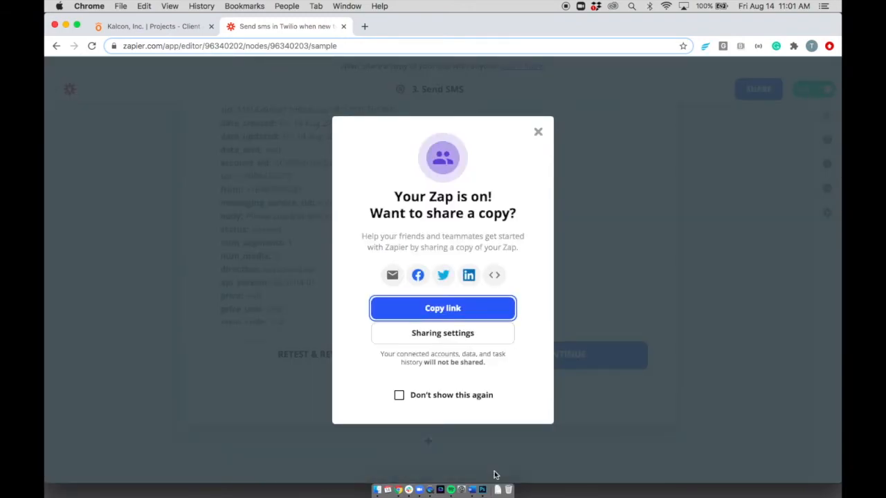
{"action": "left_click", "coordinate": [538, 132]}
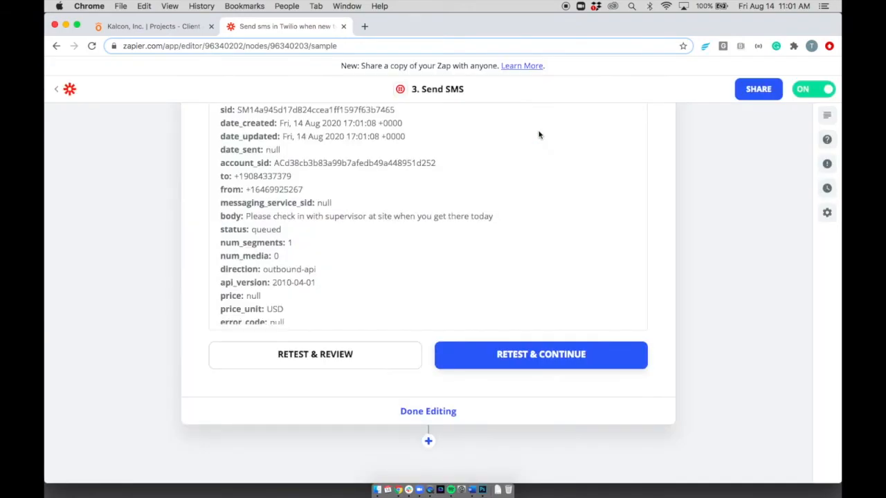
- Switch to Knowify and start a new task described as "Don't forget to mark materials as received when they are delivered."
{"action": "left_click", "coordinate": [181, 27]}
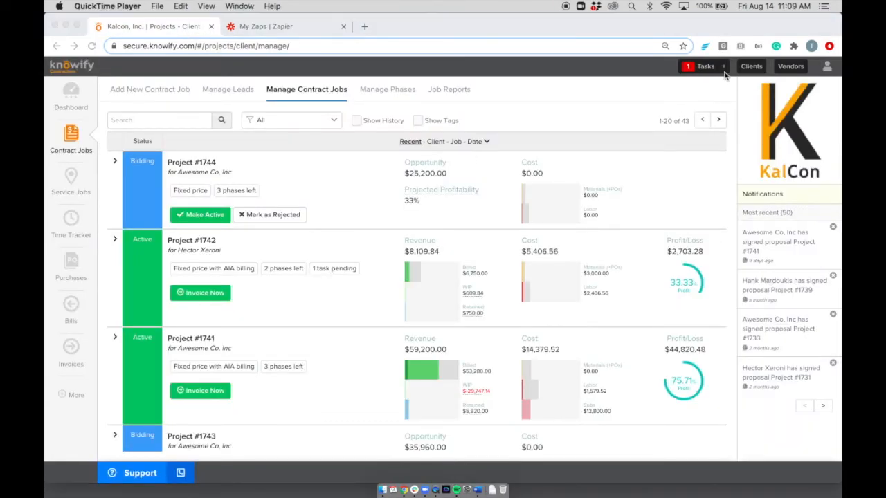
{"action": "left_click", "coordinate": [723, 67]}
{"action": "left_click", "coordinate": [406, 136]}
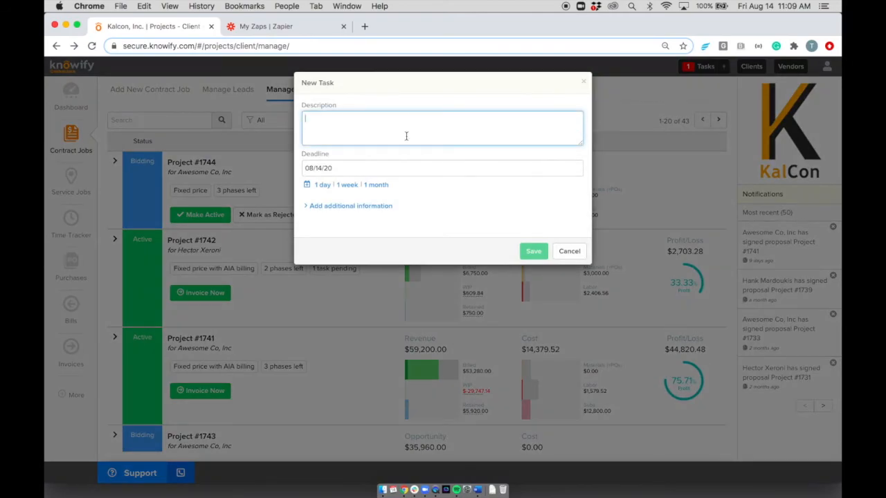
{"action": "type", "text": "Don"}
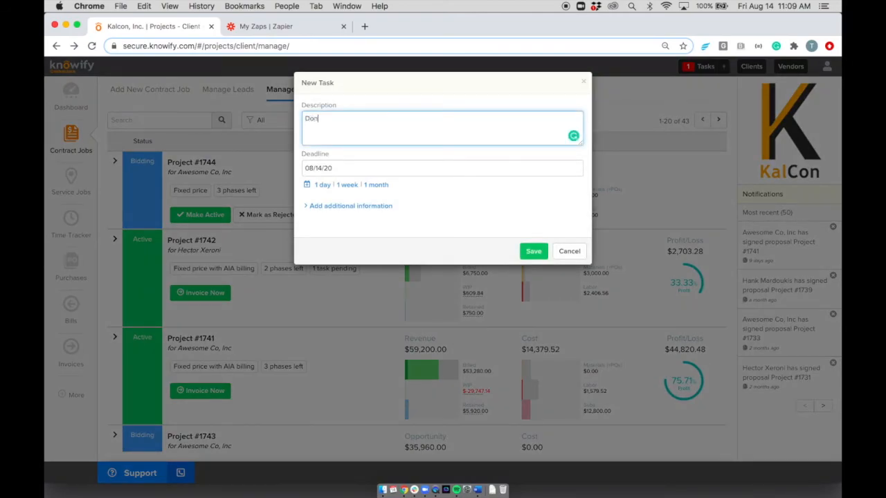
{"action": "type", "text": "'t forget to mark materials as received when they are delivered."}
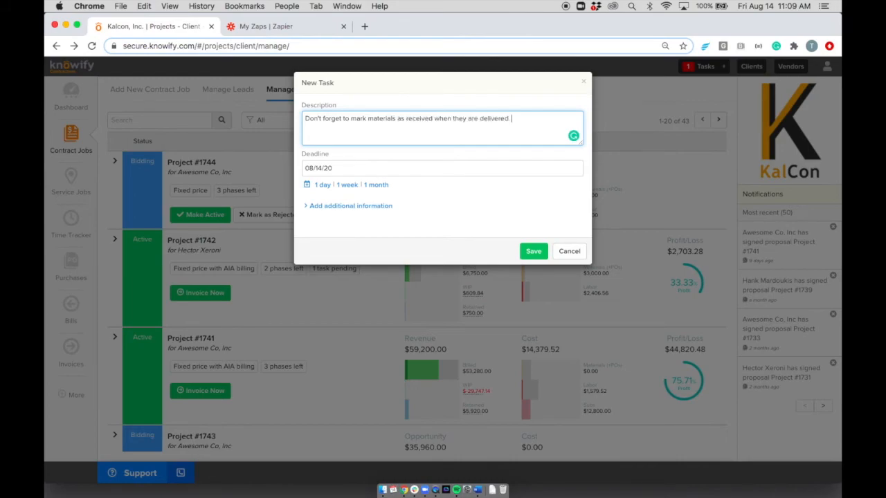
- Expand the task's additional information and link the task to Project #1743 and Phase 2
{"action": "left_click", "coordinate": [320, 206]}
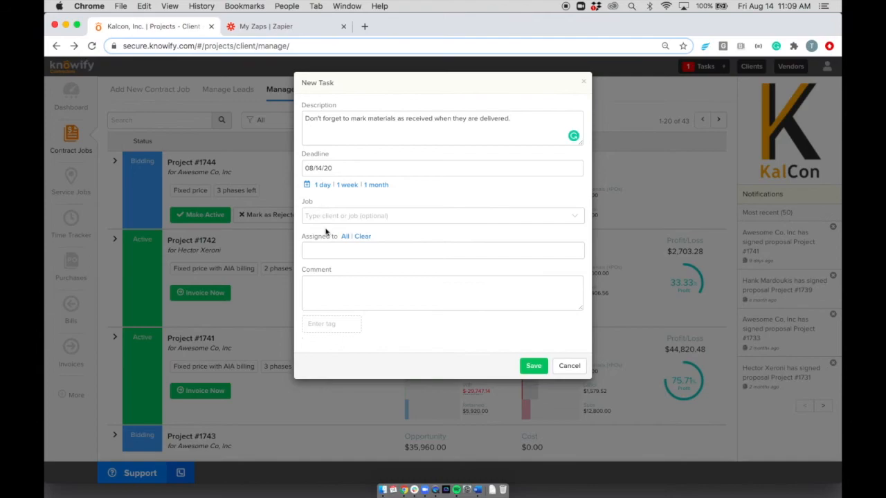
{"action": "left_click", "coordinate": [326, 216]}
{"action": "scroll", "coordinate": [352, 311], "scroll_direction": "down", "scroll_amount": 2}
{"action": "left_click", "coordinate": [351, 314]}
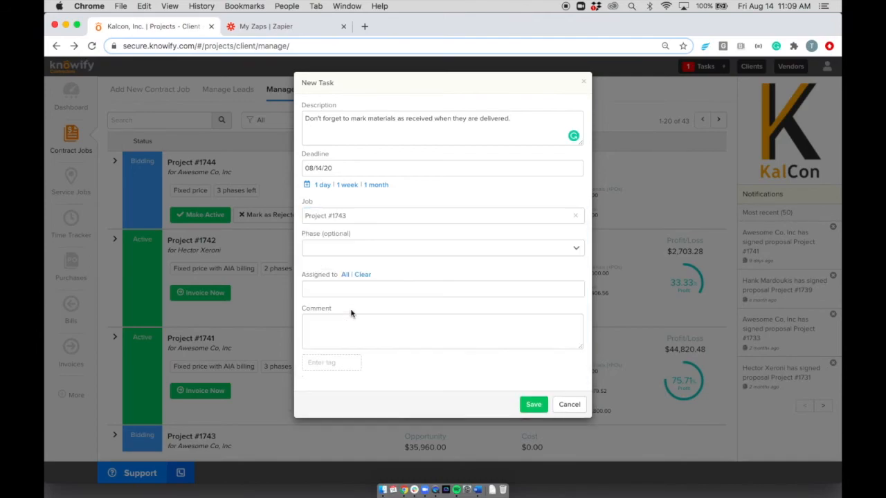
{"action": "left_click", "coordinate": [332, 250]}
{"action": "left_click", "coordinate": [333, 287]}
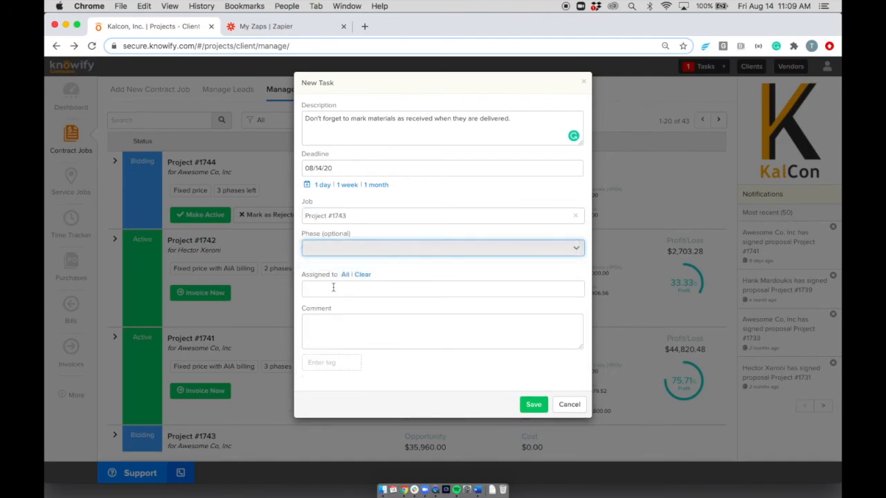
- Assign the task to the first listed person and save it
{"action": "left_click", "coordinate": [333, 288]}
{"action": "left_click", "coordinate": [334, 306]}
{"action": "left_click", "coordinate": [434, 421]}
{"action": "left_click", "coordinate": [534, 419]}
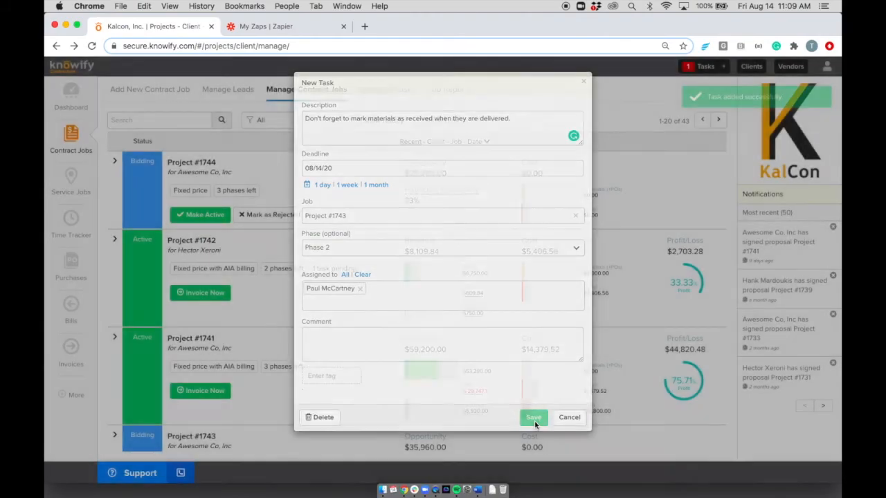